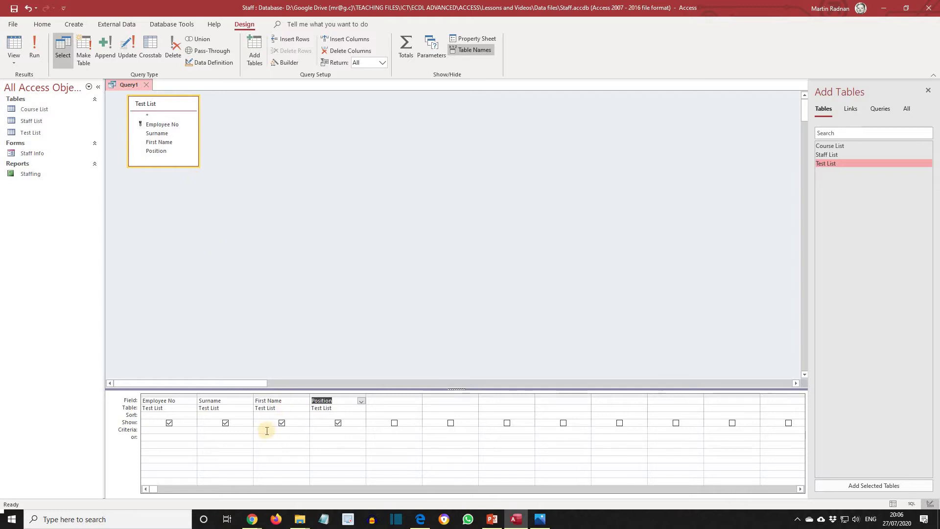
# - Enter the criterion T?m* for the First Name field and run the query
pyautogui.click(259, 432)
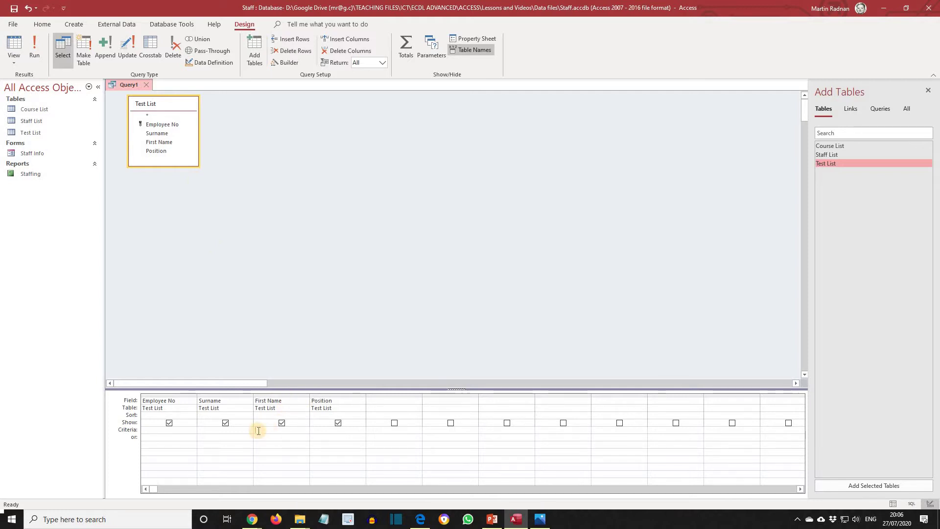
pyautogui.write('T')
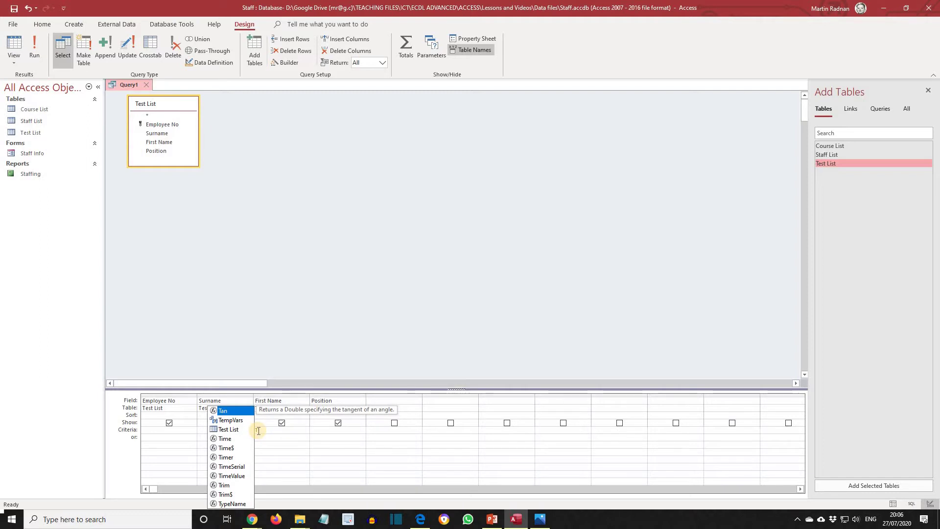
pyautogui.press('Escape')
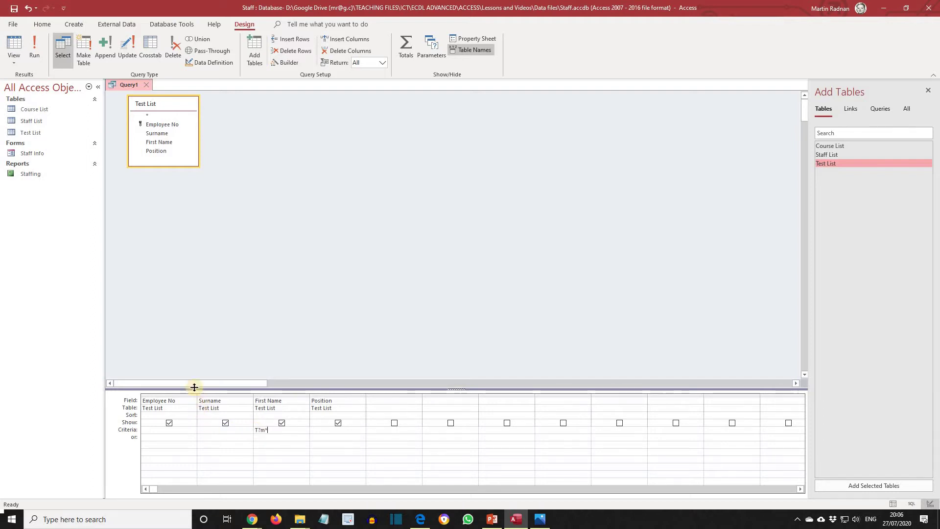
pyautogui.click(31, 51)
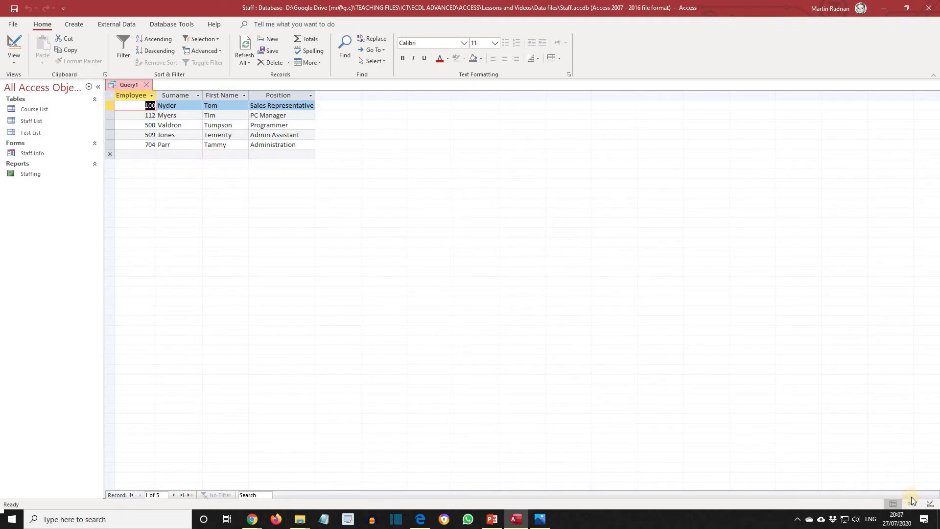
# - Change the First Name criterion to Like "T[aeo]m*" in the query design and run the query
pyautogui.click(929, 504)
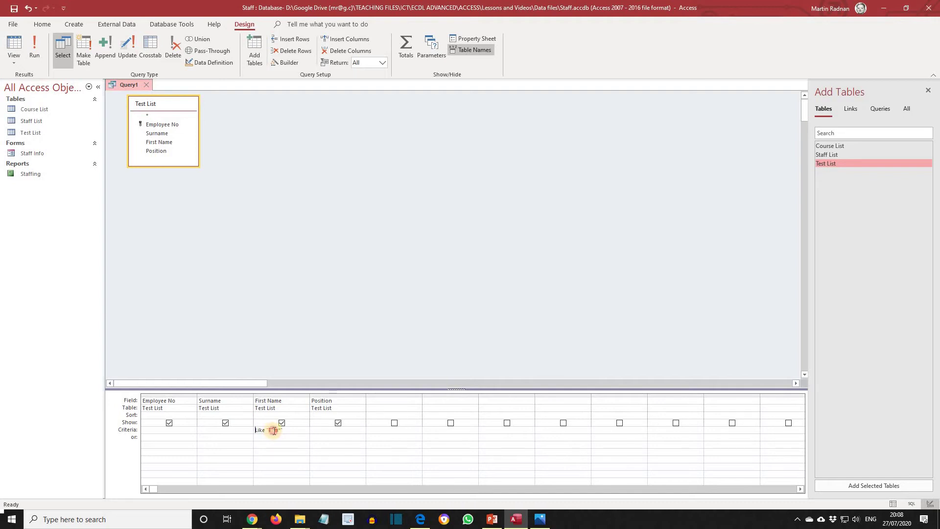
pyautogui.press('BackSpace')
pyautogui.write('[ae]')
pyautogui.write('o')
pyautogui.click(33, 58)
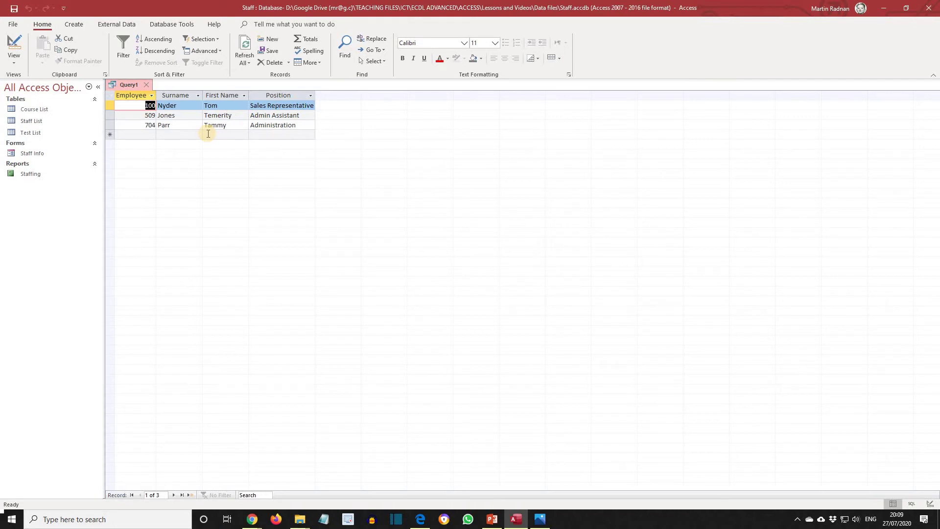
# - Exclude the listed vowels by changing the First Name criterion to Like "T[!aeo]m*", and run the query
pyautogui.click(931, 504)
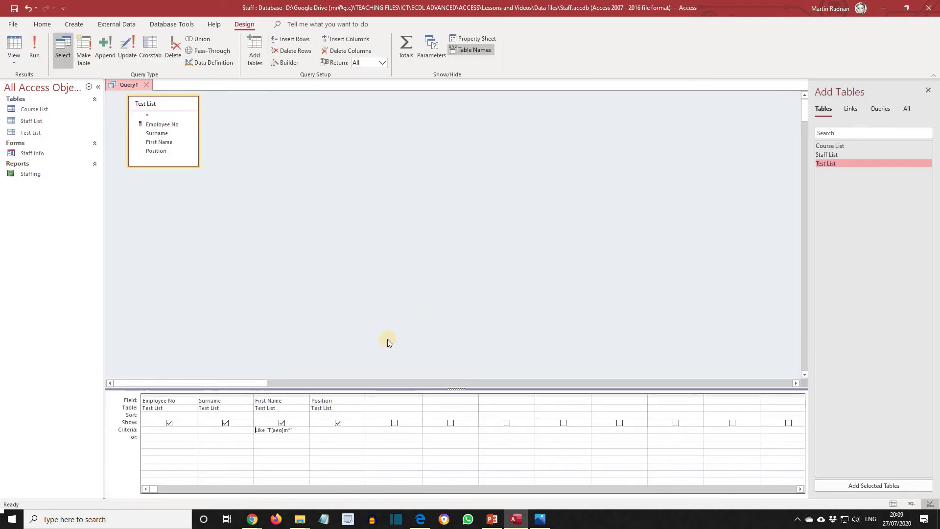
pyautogui.click(272, 430)
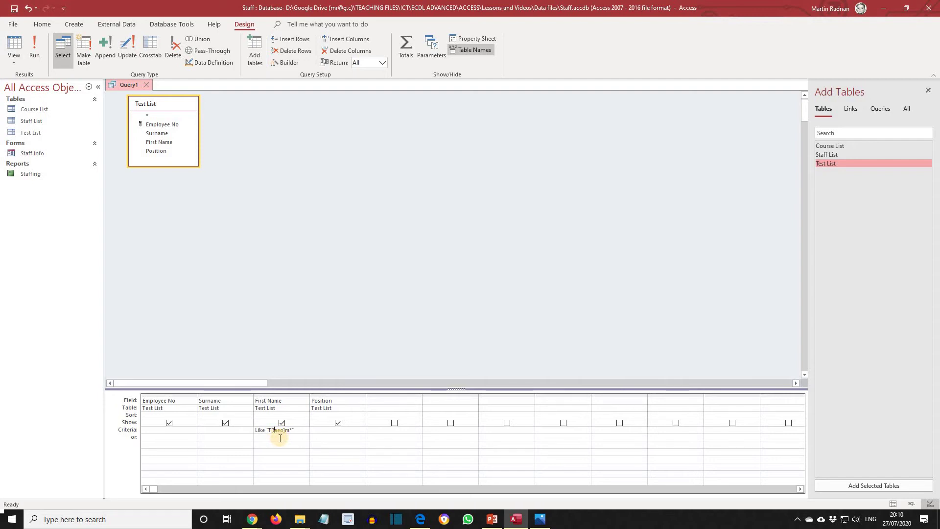
pyautogui.write('!')
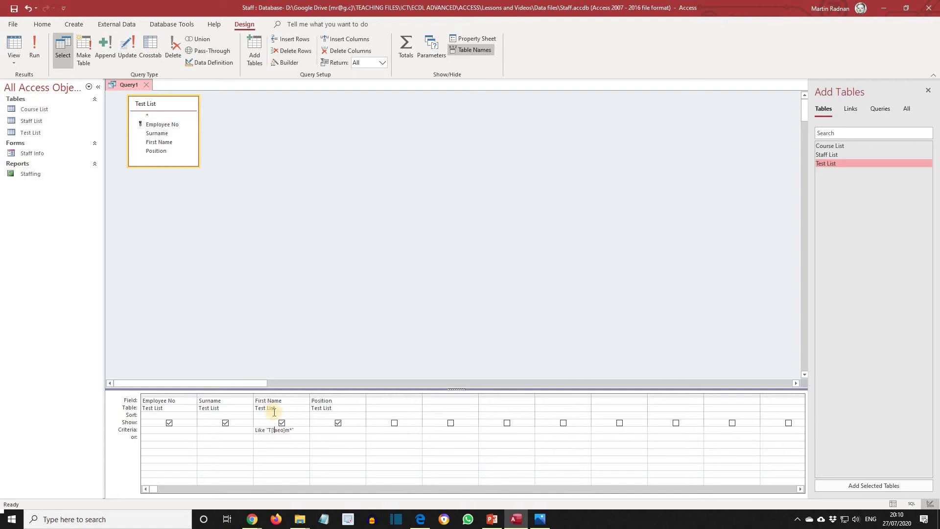
pyautogui.click(36, 57)
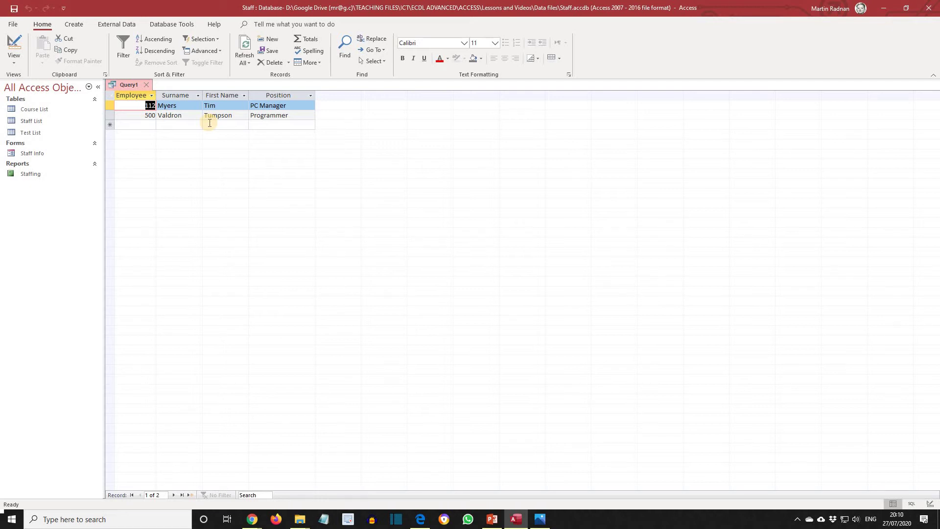
# - Replace the character list in the First Name criterion with a range, giving Like "T[a-n]m*", and run the query
pyautogui.click(932, 505)
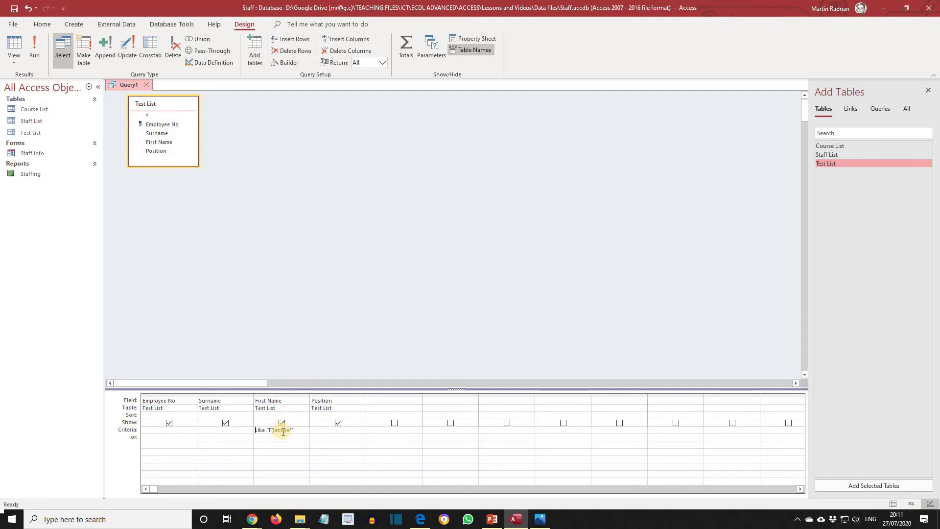
pyautogui.click(283, 429)
pyautogui.press('BackSpace')
pyautogui.press('BackSpace')
pyautogui.write('-n')
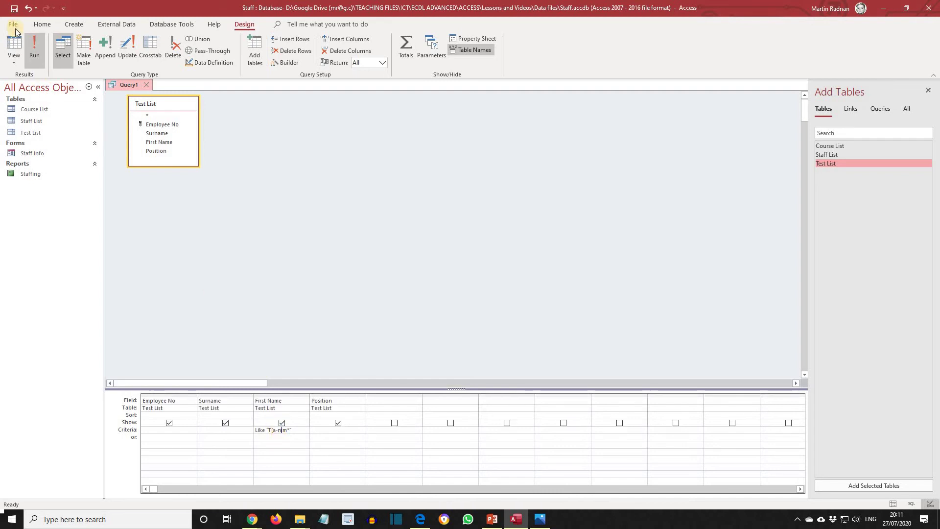
pyautogui.click(35, 50)
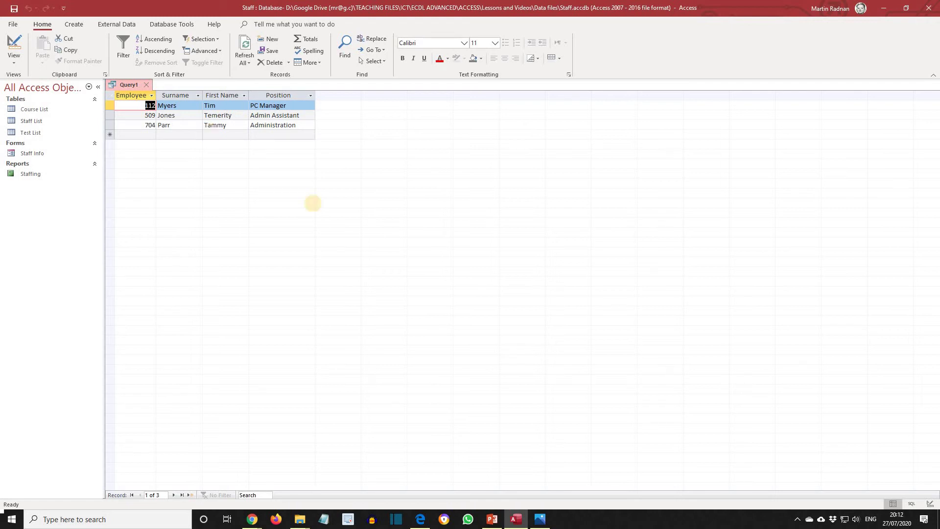
# - Return to the query design and clear the First Name criterion
pyautogui.click(933, 504)
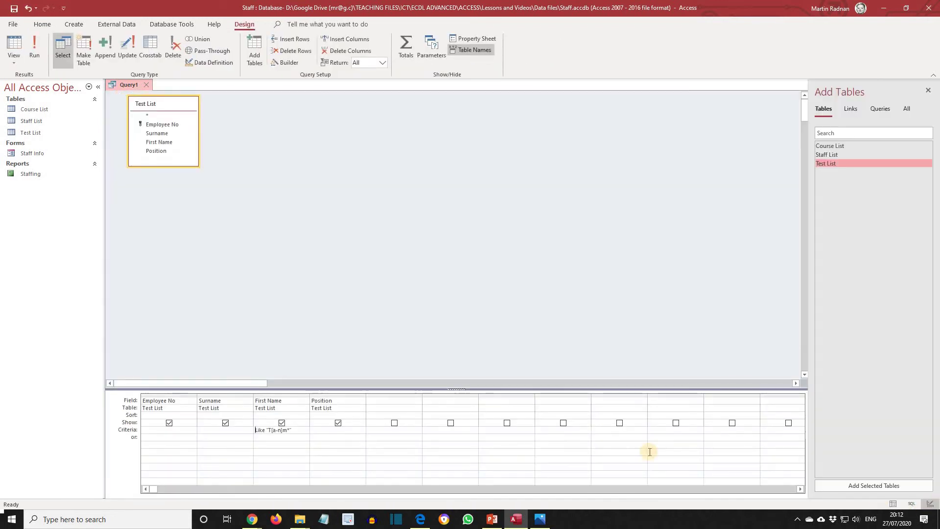
pyautogui.moveTo(294, 429); pyautogui.dragTo(243, 427)
pyautogui.press('Delete')
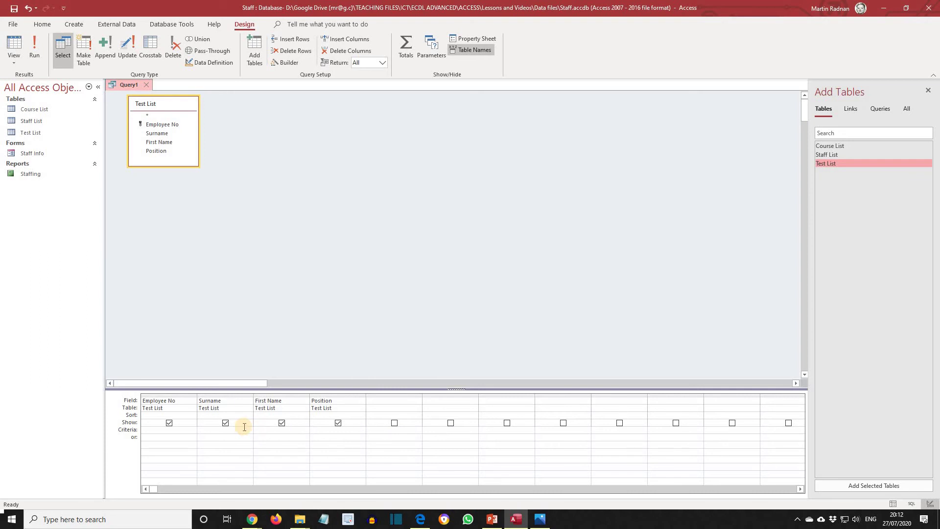
# - Enter the criterion Like "5##" for the Employee No field and run the query
pyautogui.click(162, 430)
pyautogui.write('Lik')
pyautogui.write('e ')
pyautogui.write('"')
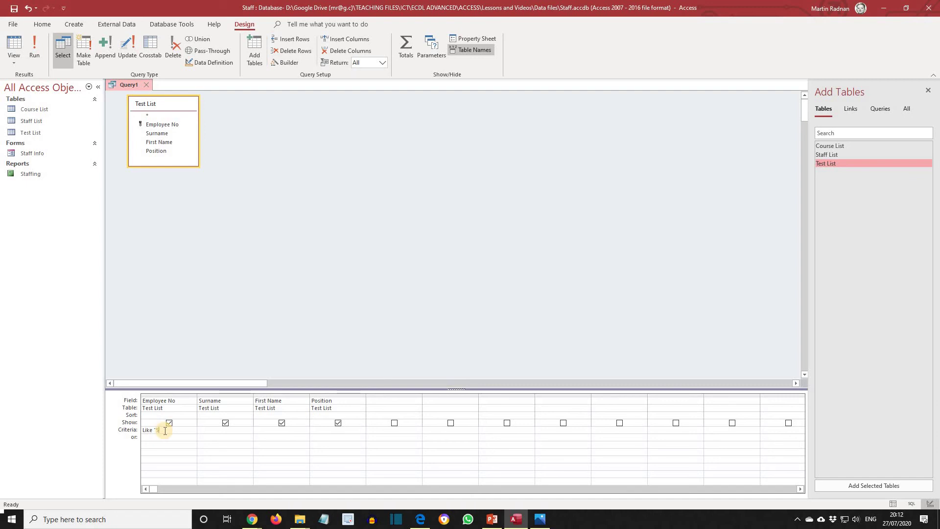
pyautogui.write('S#')
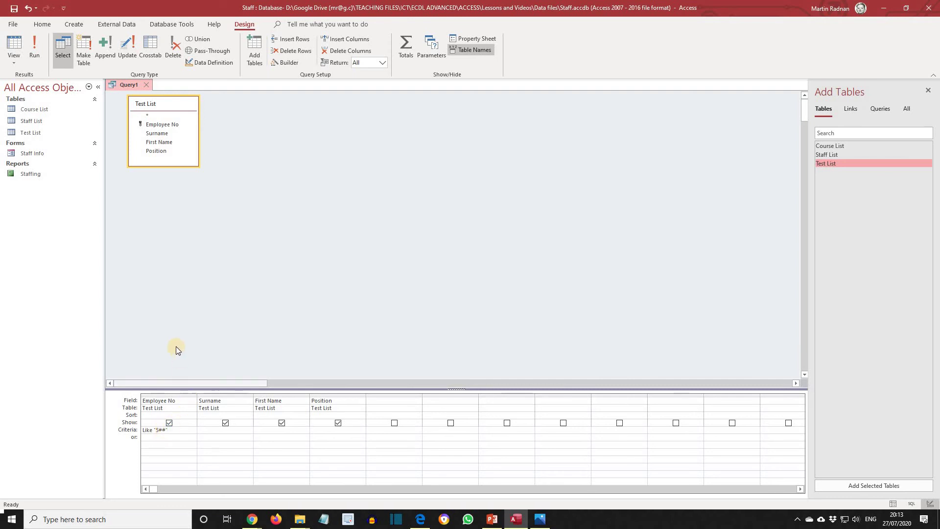
pyautogui.click(32, 60)
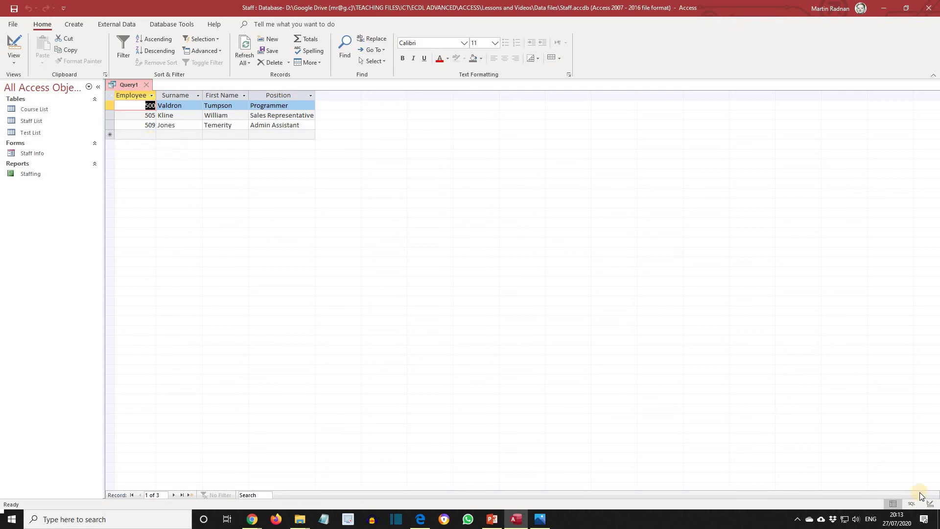
# - Change the Employee No criterion to Like "##3" in the query design and run the query
pyautogui.click(930, 503)
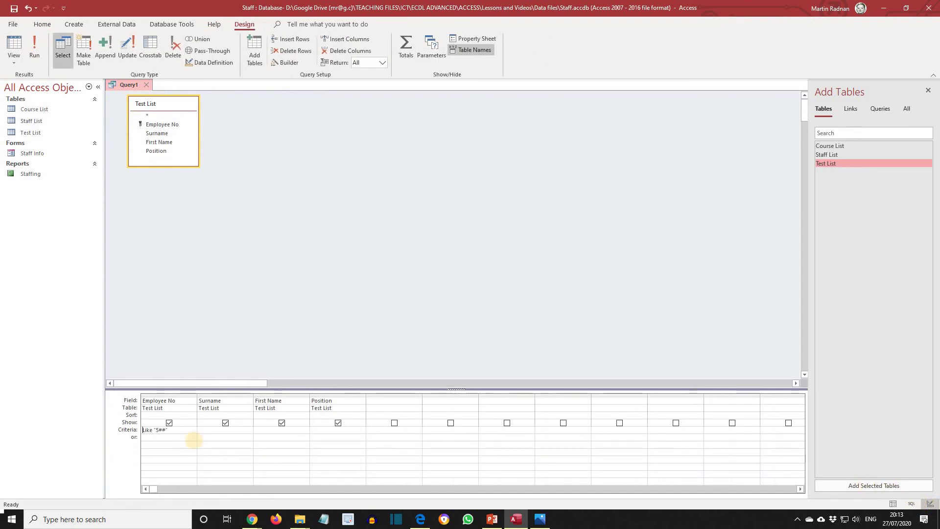
pyautogui.click(194, 440)
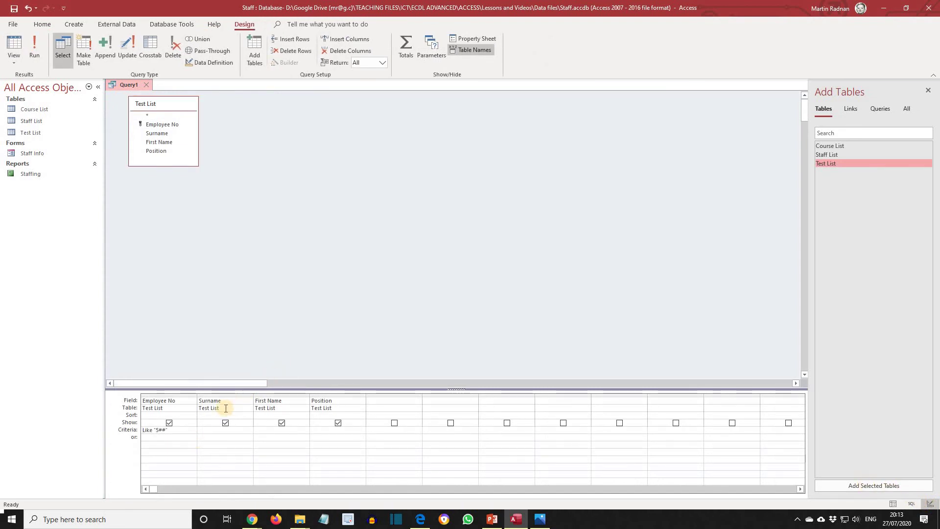
pyautogui.click(161, 430)
pyautogui.press('BackSpace')
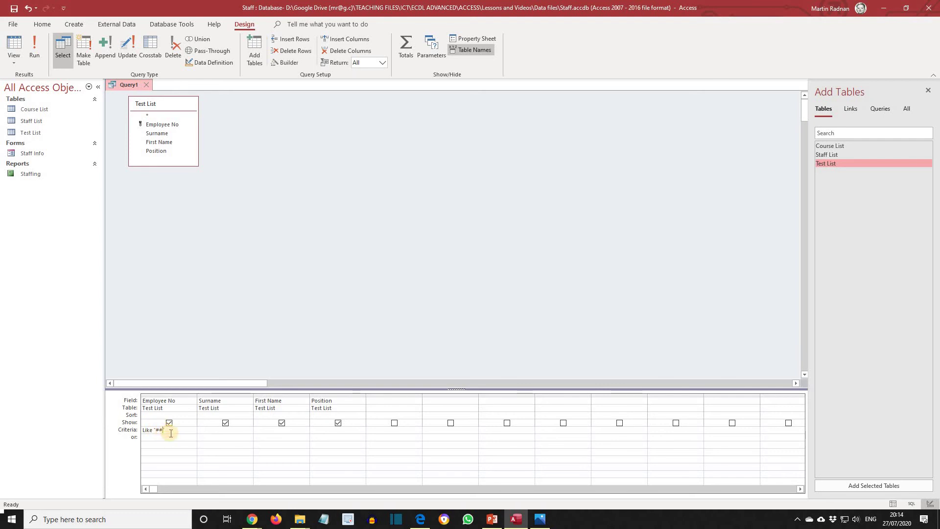
pyautogui.write('3')
pyautogui.click(37, 56)
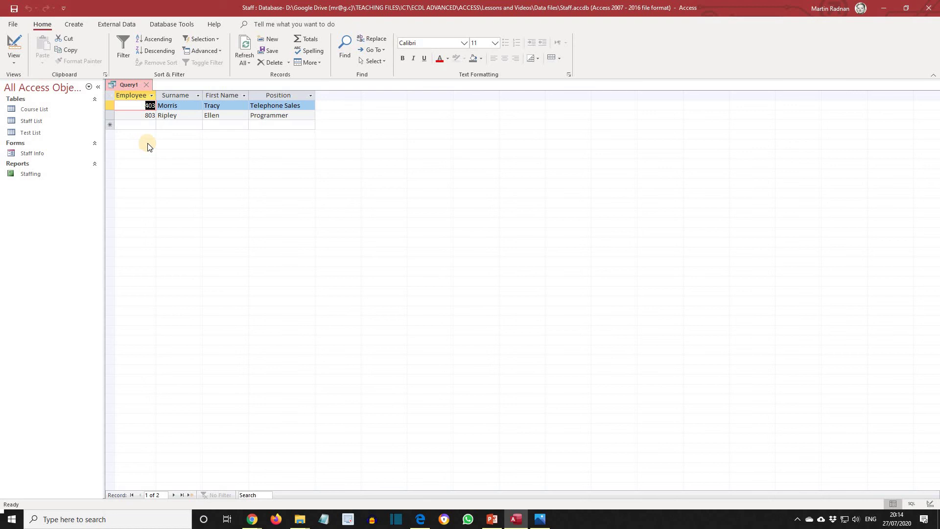
# - Close the query without saving its design changes
pyautogui.click(146, 84)
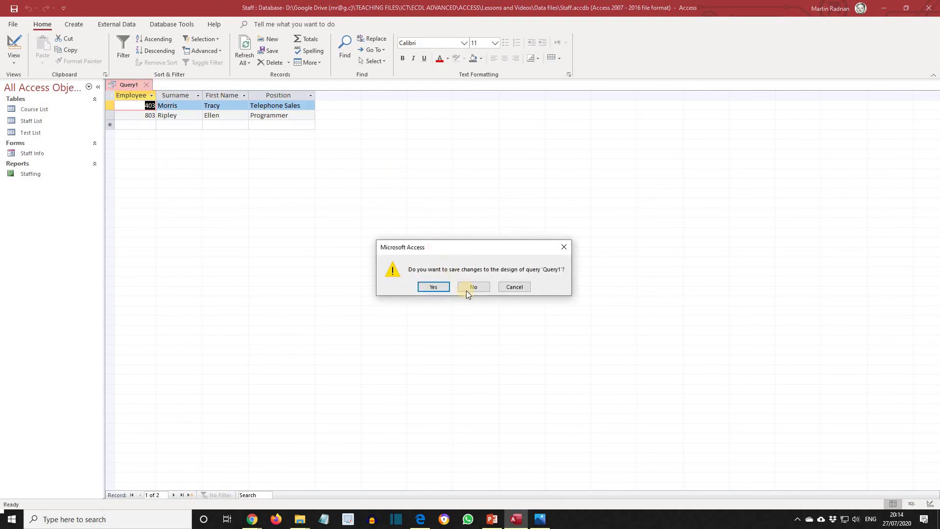
pyautogui.click(466, 288)
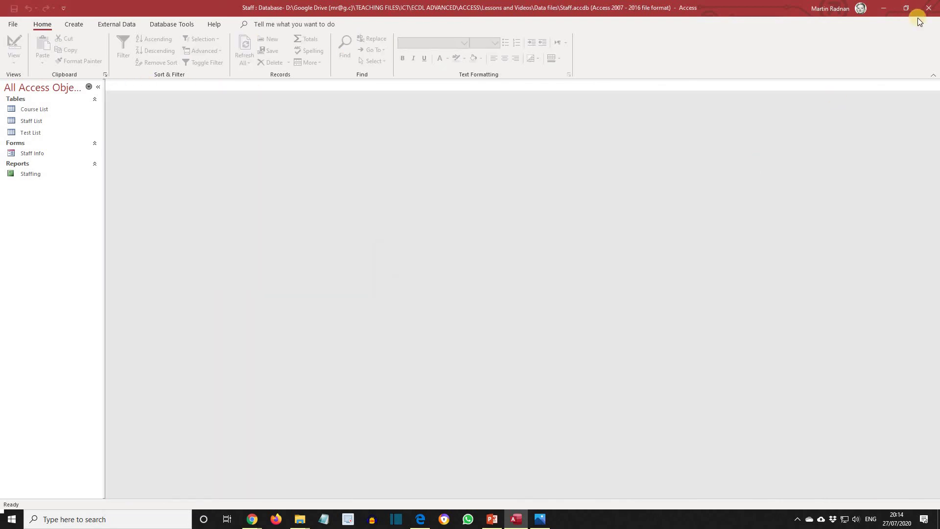